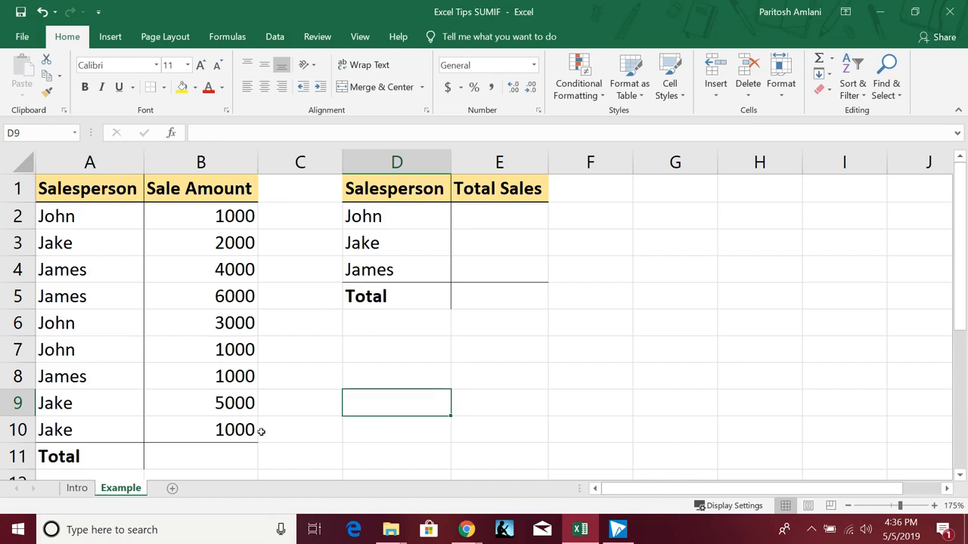
# - Enter the formula =SUMIF(A2:A10,D2,B2:B10) in cell E2 to total the first salesperson's sales
pyautogui.click(475, 221)
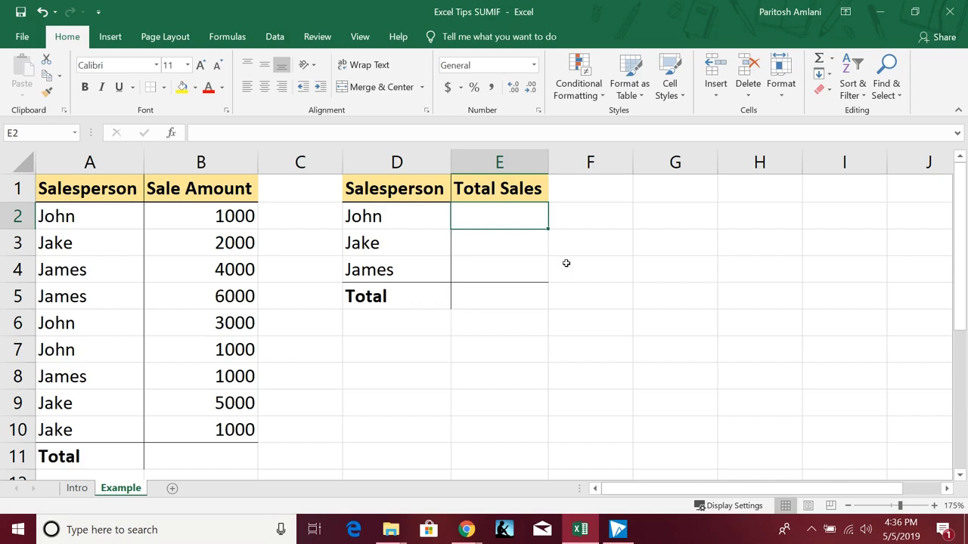
pyautogui.write('=')
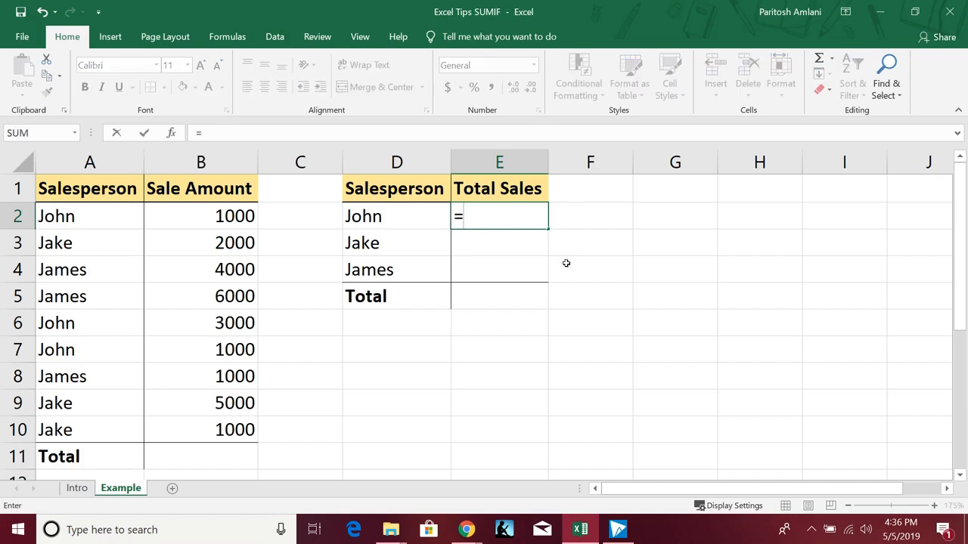
pyautogui.write('sumif')
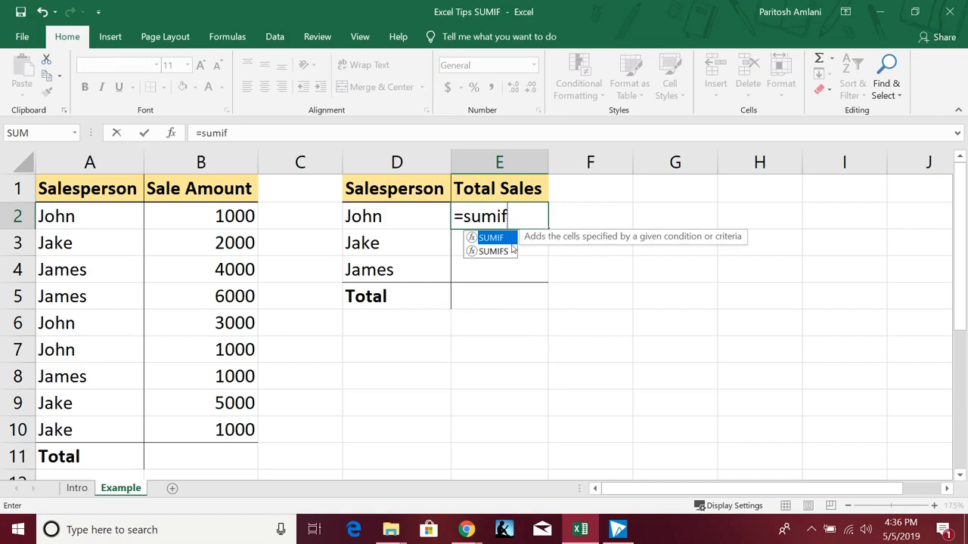
pyautogui.press('Tab')
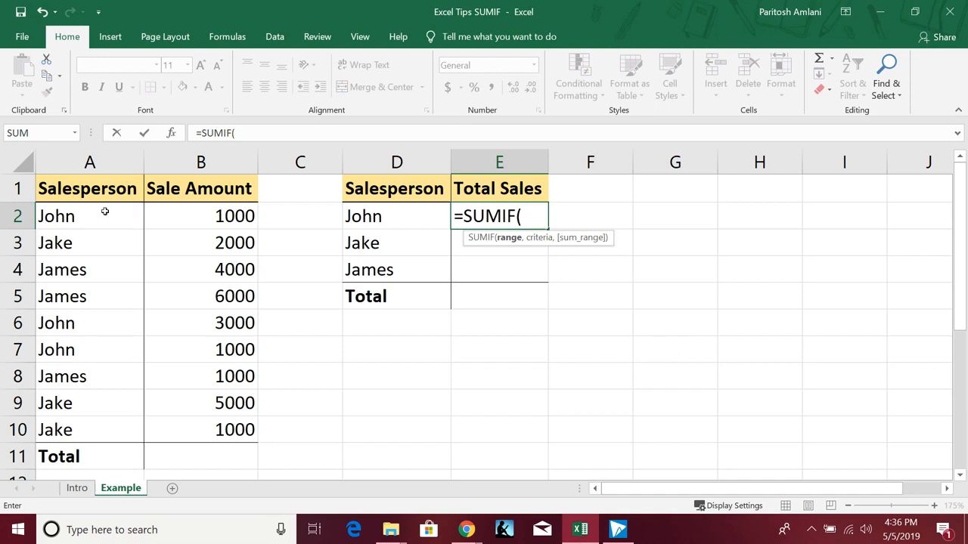
pyautogui.moveTo(100, 214); pyautogui.dragTo(70, 425)
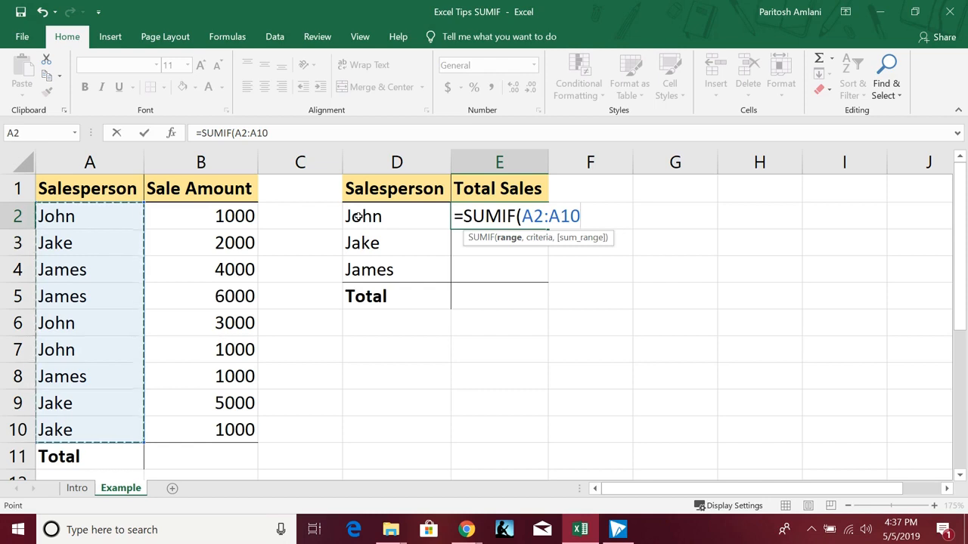
pyautogui.write(',')
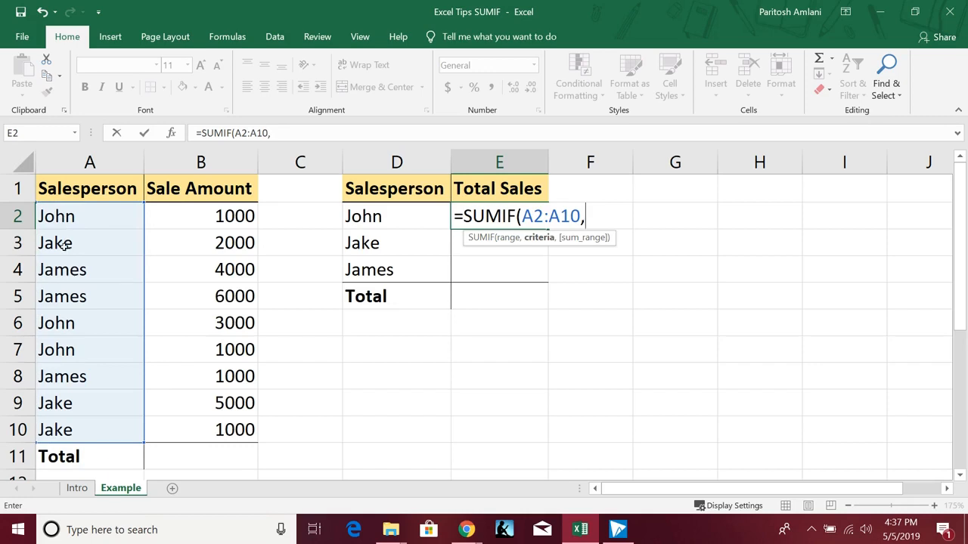
pyautogui.click(384, 218)
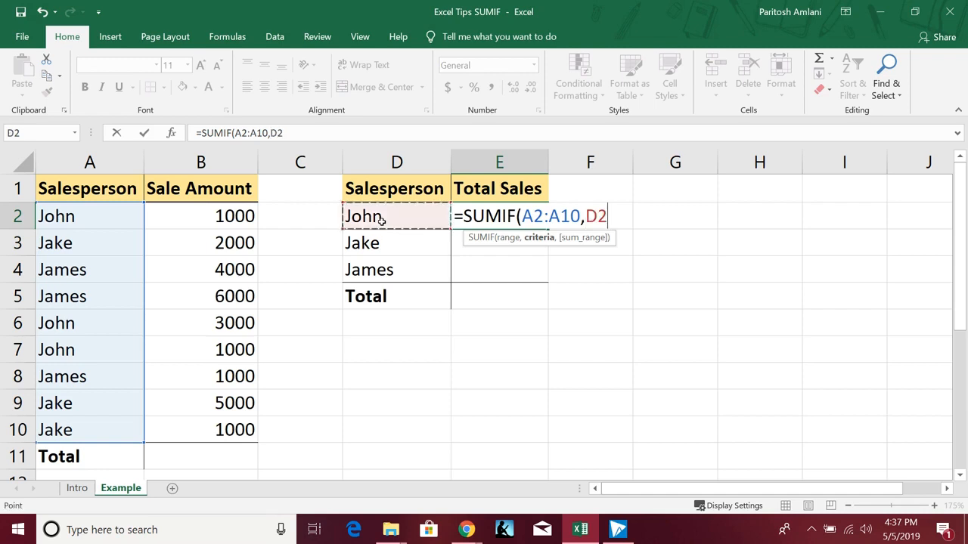
pyautogui.write(',')
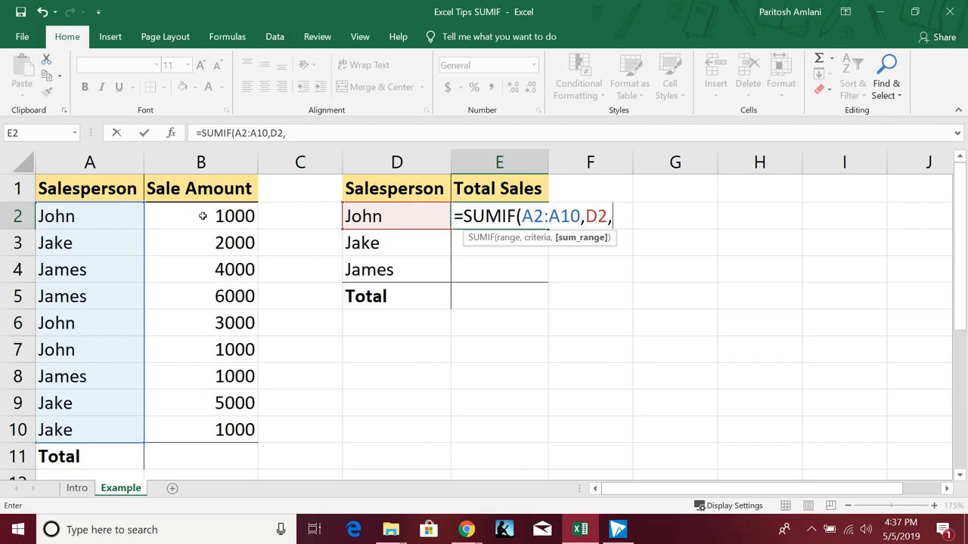
pyautogui.moveTo(205, 216); pyautogui.dragTo(210, 427)
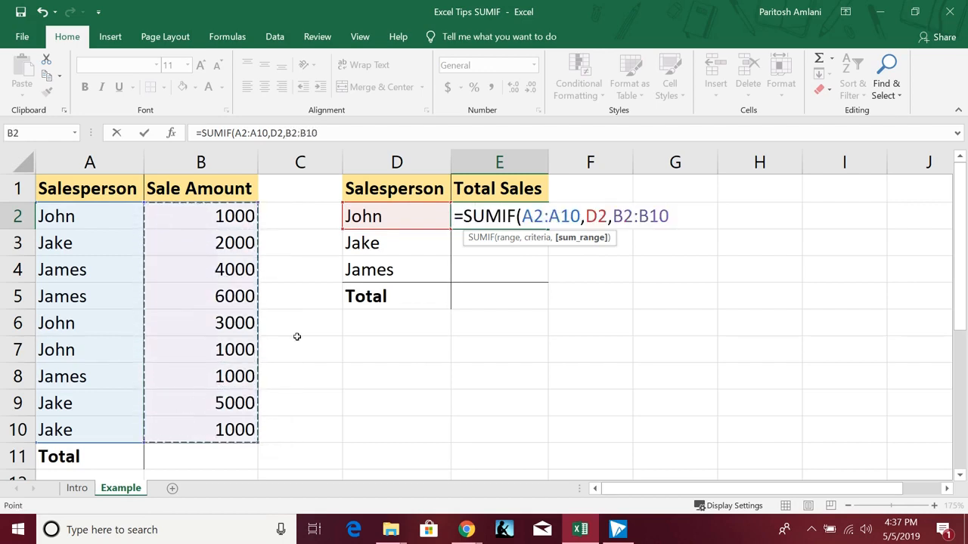
pyautogui.click(345, 133)
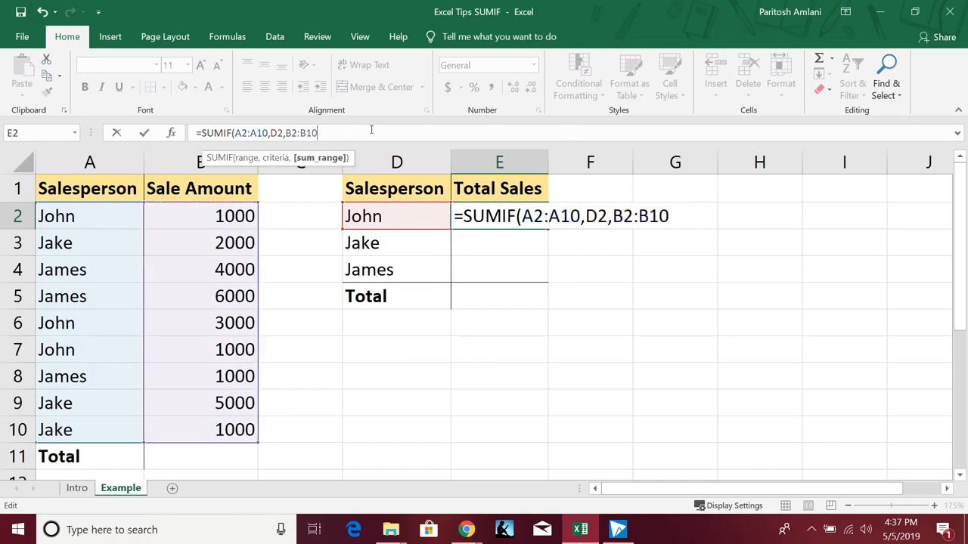
pyautogui.write(')')
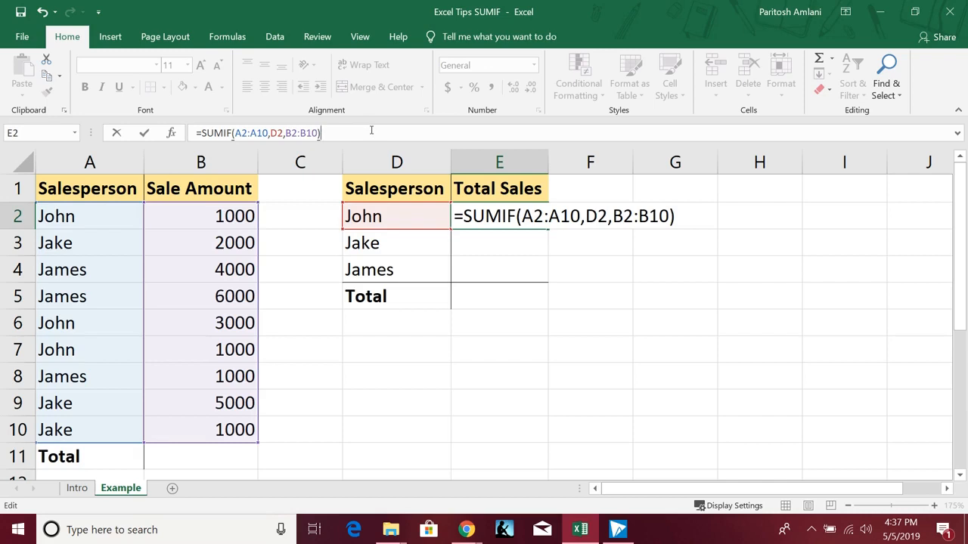
pyautogui.press('Return')
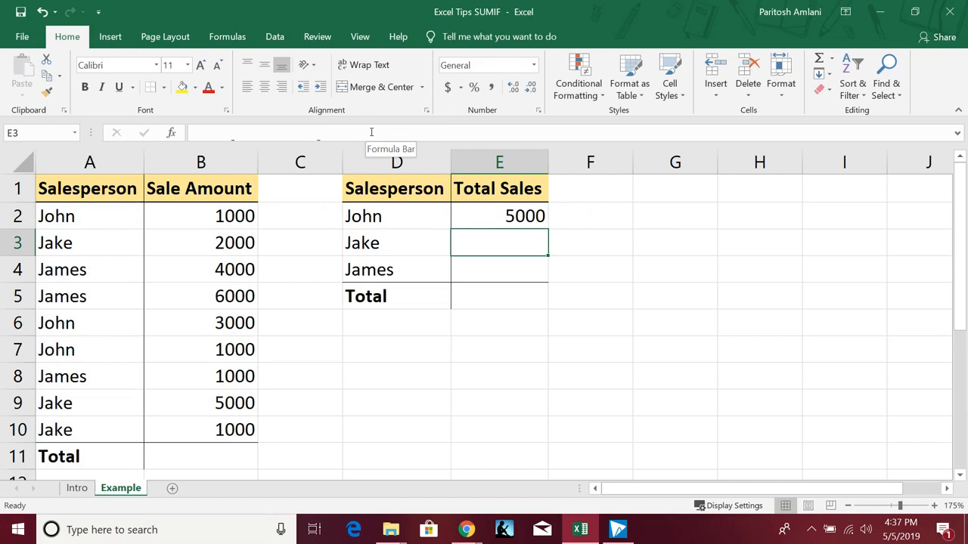
# - Begin a SUMIF formula in cell E3 with range A2:A9, criteria D3 and sum range B2:B10
pyautogui.write('=')
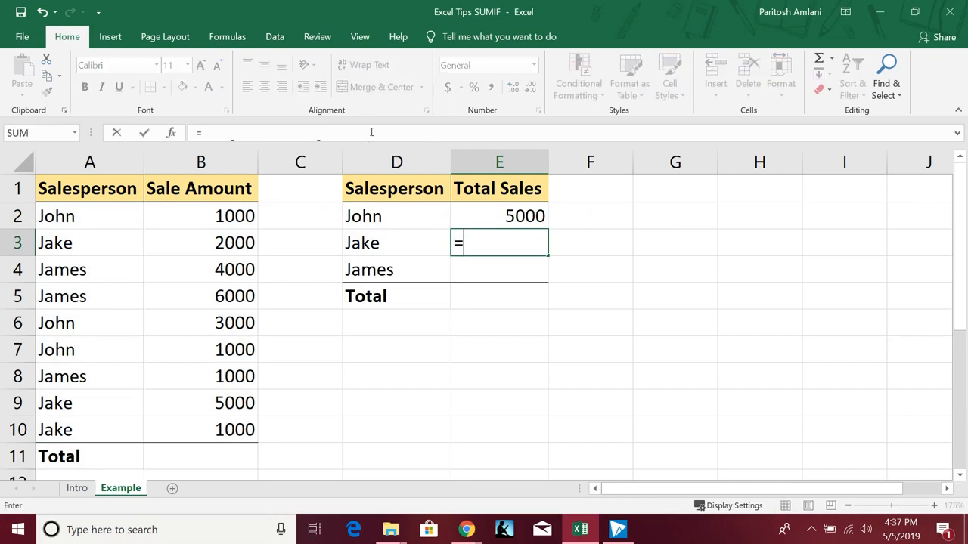
pyautogui.write('sum')
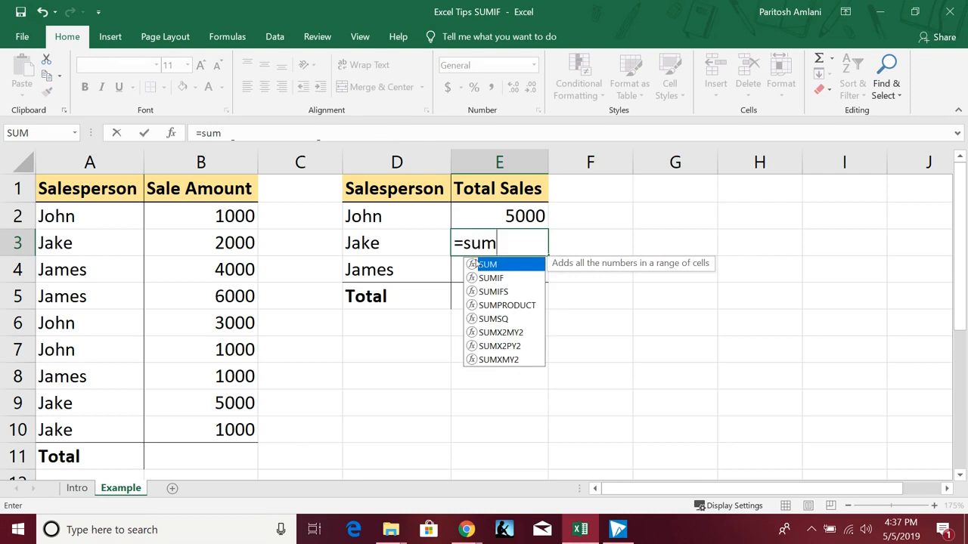
pyautogui.doubleClick(499, 278)
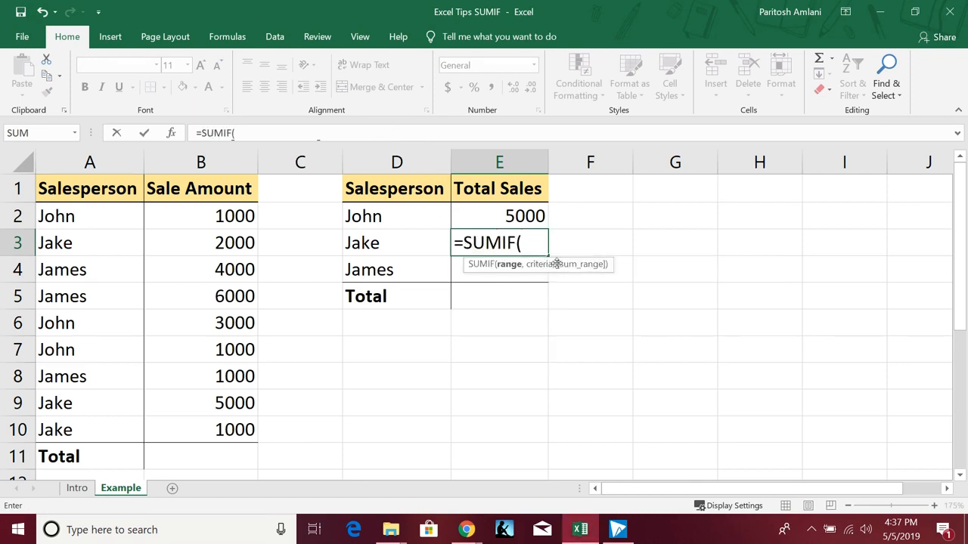
pyautogui.moveTo(84, 209); pyautogui.dragTo(72, 401)
pyautogui.write(',')
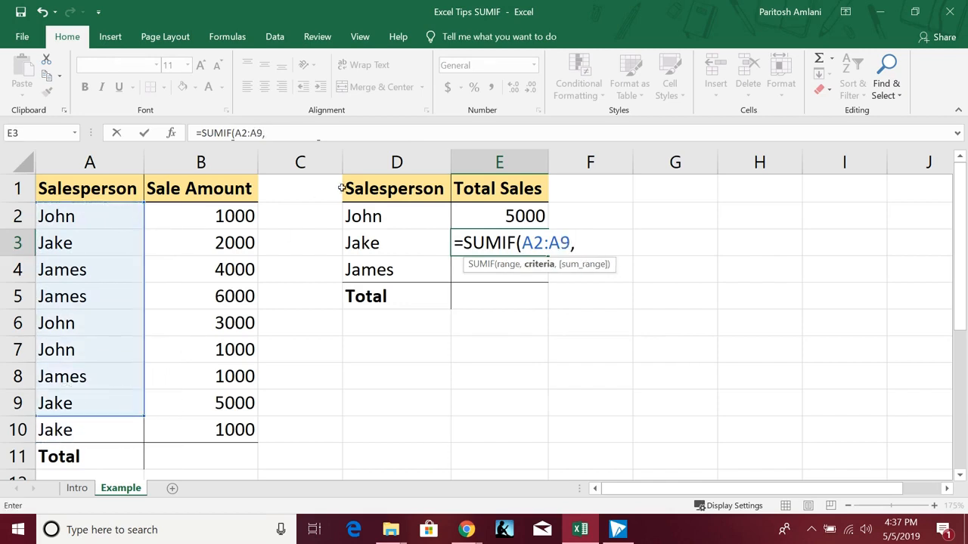
pyautogui.click(364, 247)
pyautogui.write(',')
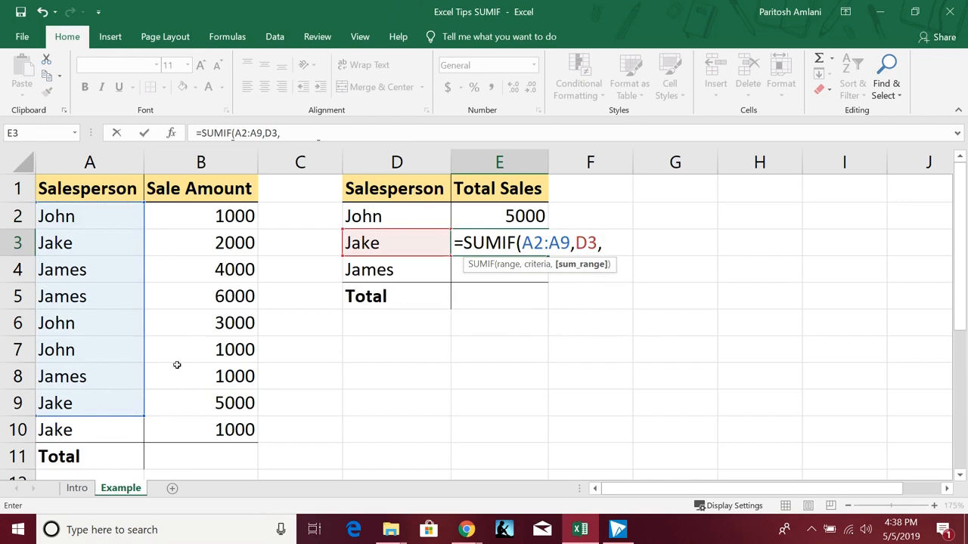
pyautogui.moveTo(184, 214); pyautogui.dragTo(199, 428)
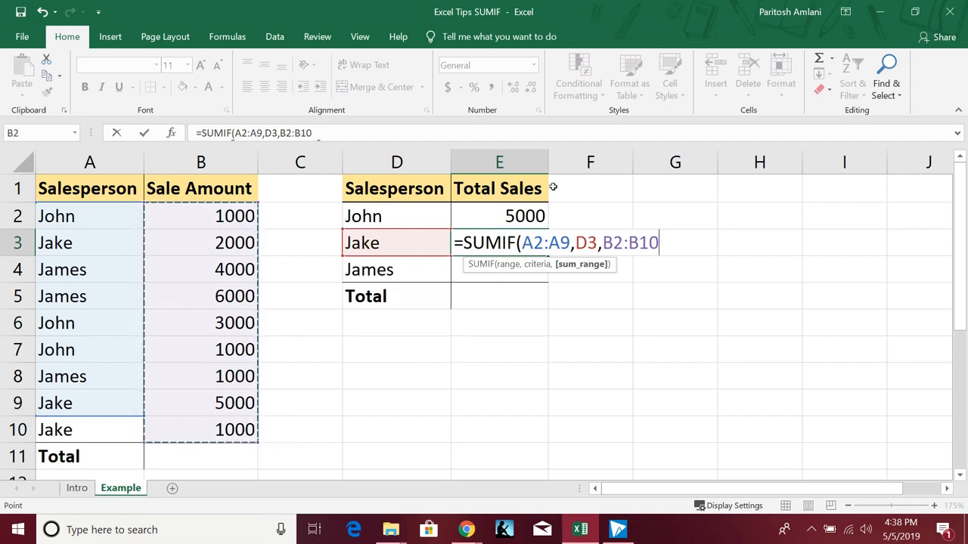
# - Correct the criteria range in the E3 formula to A2:A10 and complete it as =SUMIF(A2:A10,D3,B2:B10)
pyautogui.moveTo(569, 236); pyautogui.dragTo(561, 236)
pyautogui.write('10')
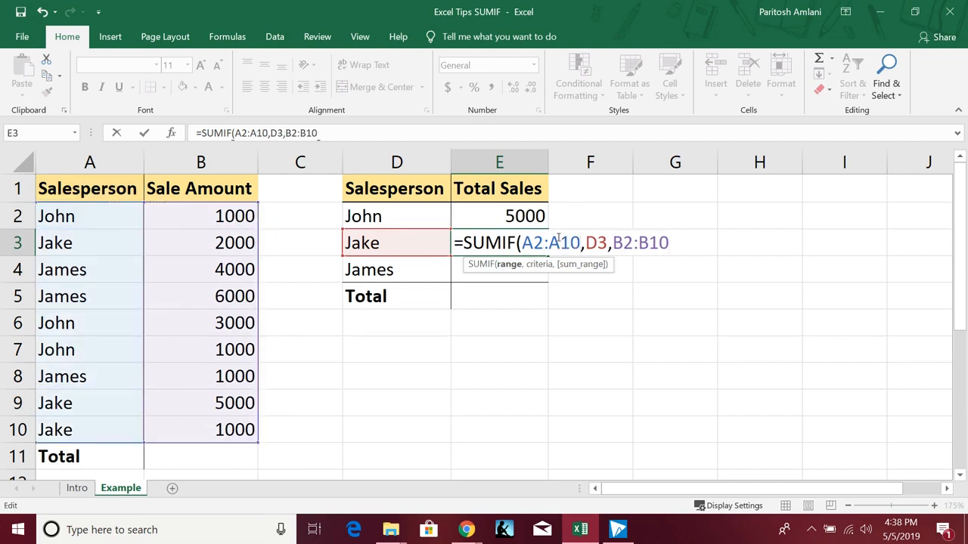
pyautogui.click(321, 132)
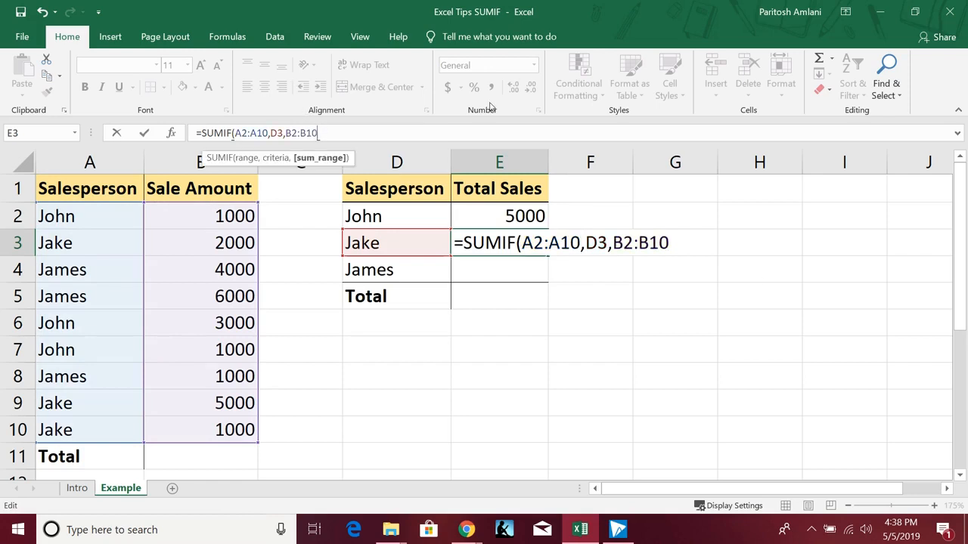
pyautogui.write(')')
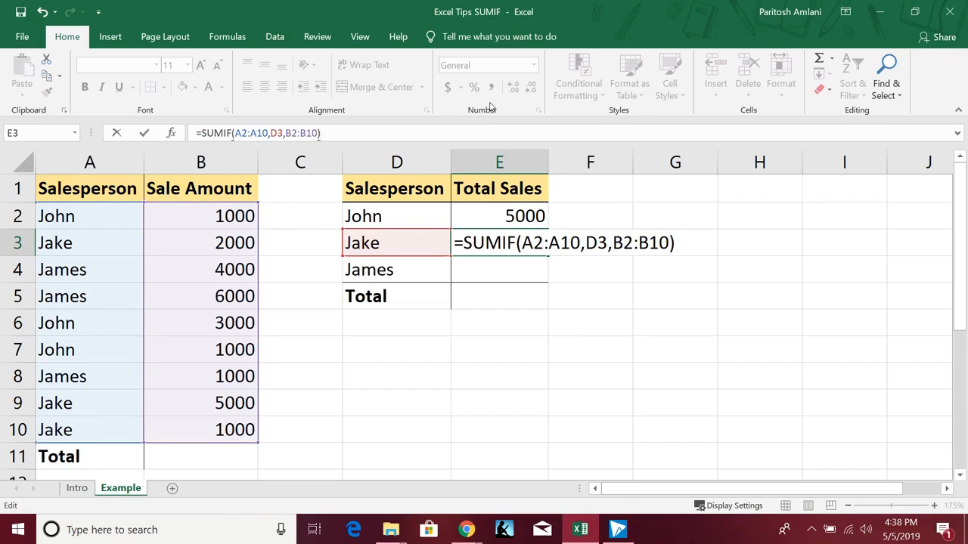
pyautogui.press('Return')
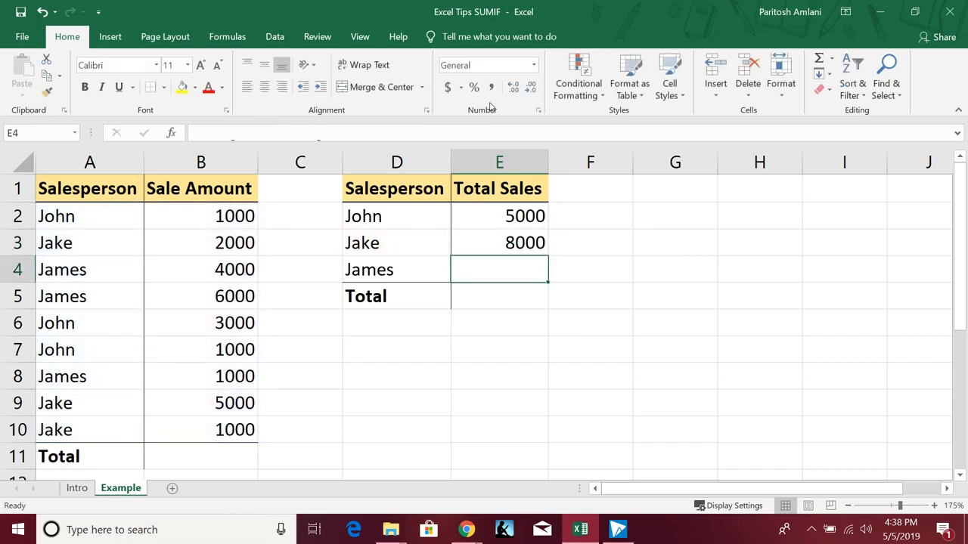
# - Enter the formula =SUMIF(A2:A10,D4,B2:B10) in cell E4 to total the third salesperson's sales
pyautogui.write('=sumif')
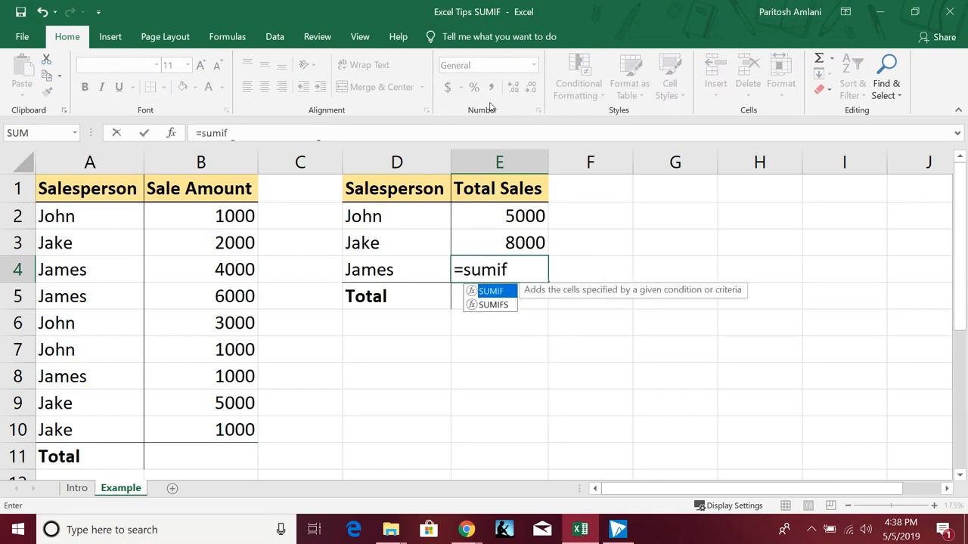
pyautogui.press('Tab')
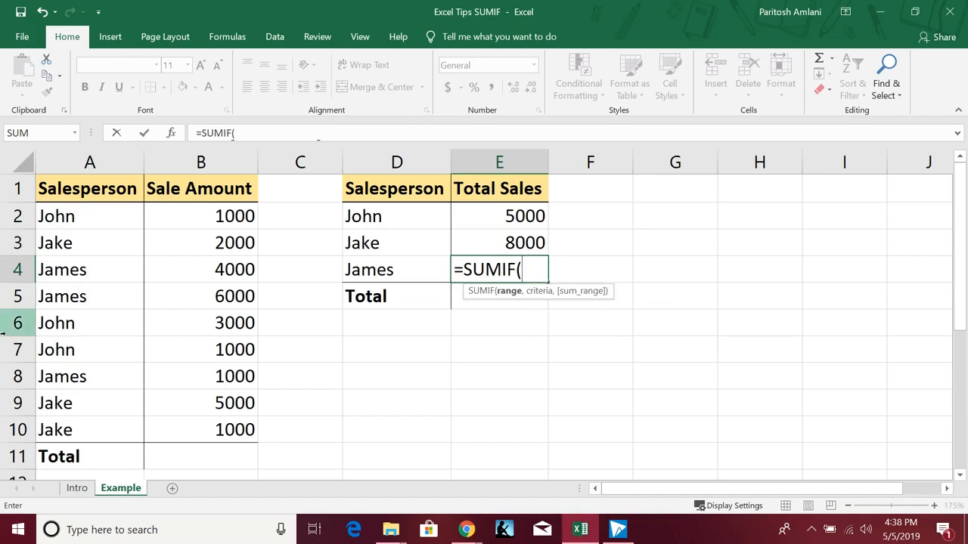
pyautogui.moveTo(71, 215); pyautogui.dragTo(70, 427)
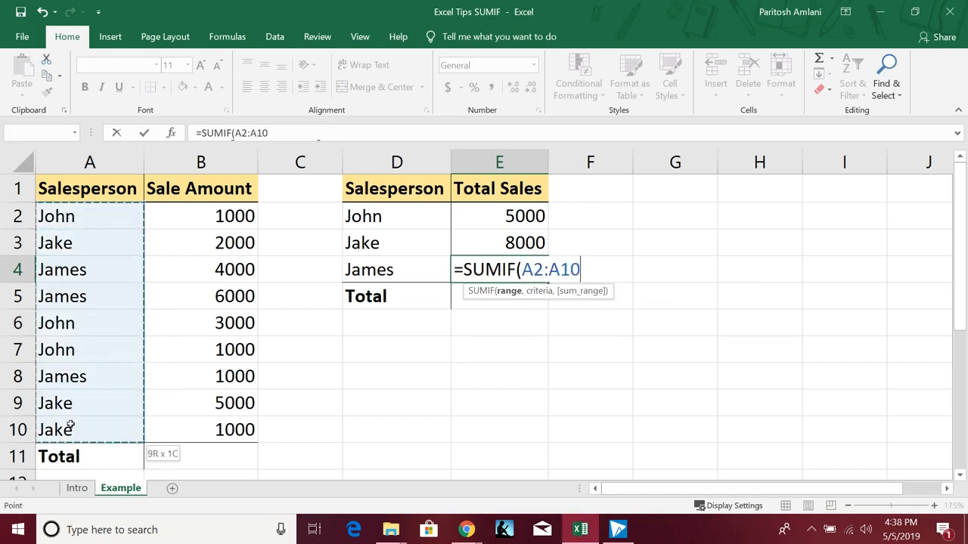
pyautogui.write(',')
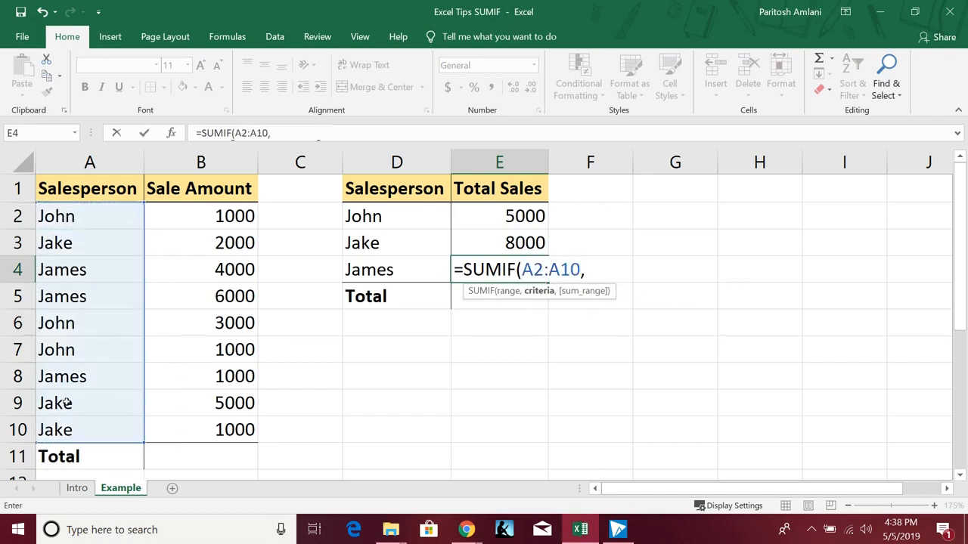
pyautogui.click(342, 264)
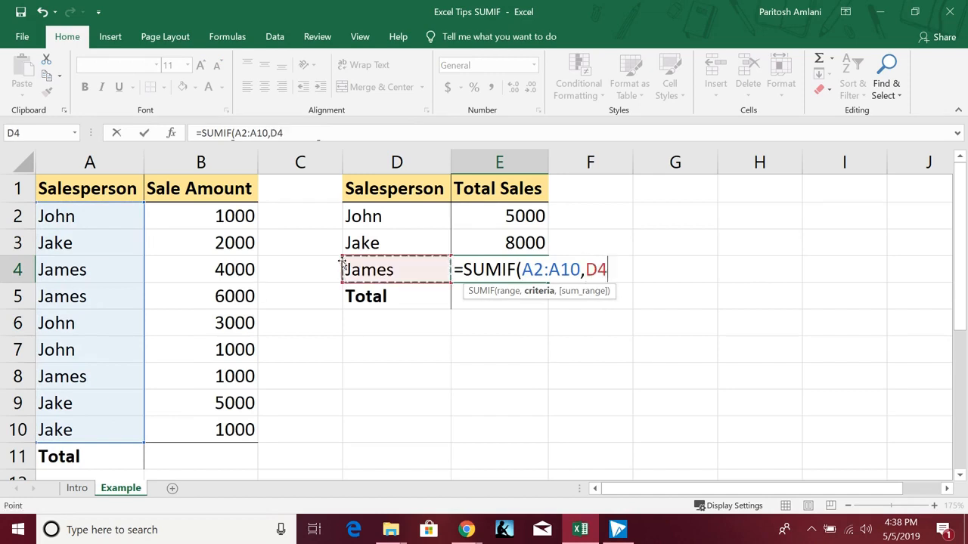
pyautogui.write(',')
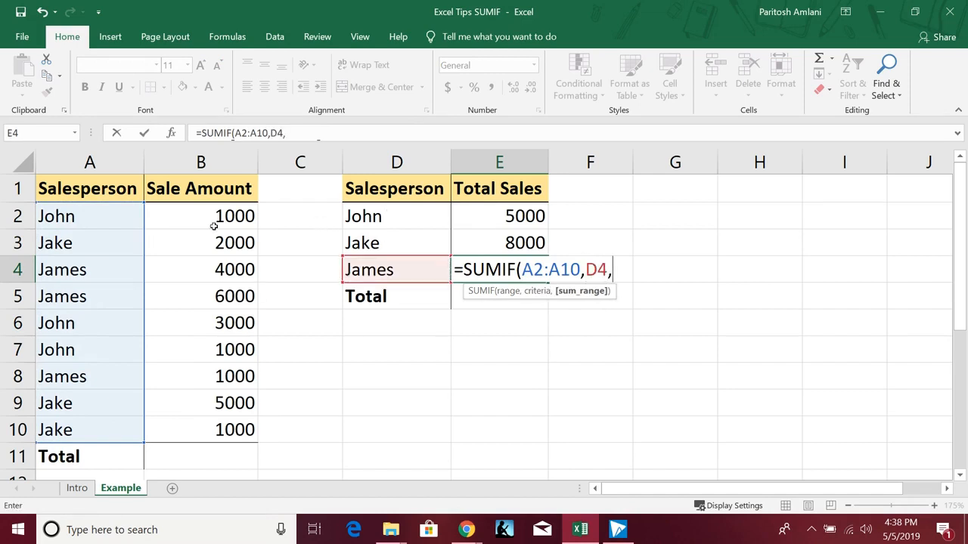
pyautogui.moveTo(209, 216); pyautogui.dragTo(182, 434)
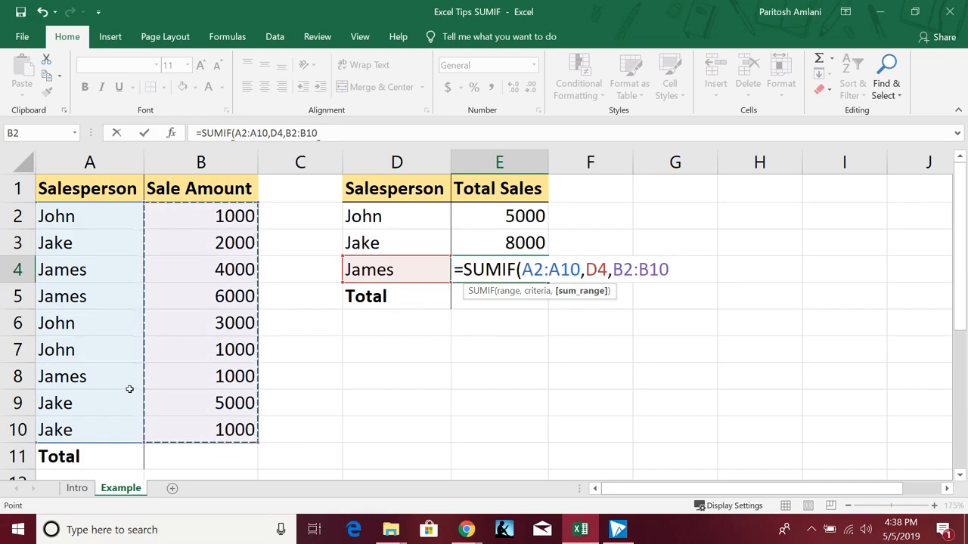
pyautogui.write(')')
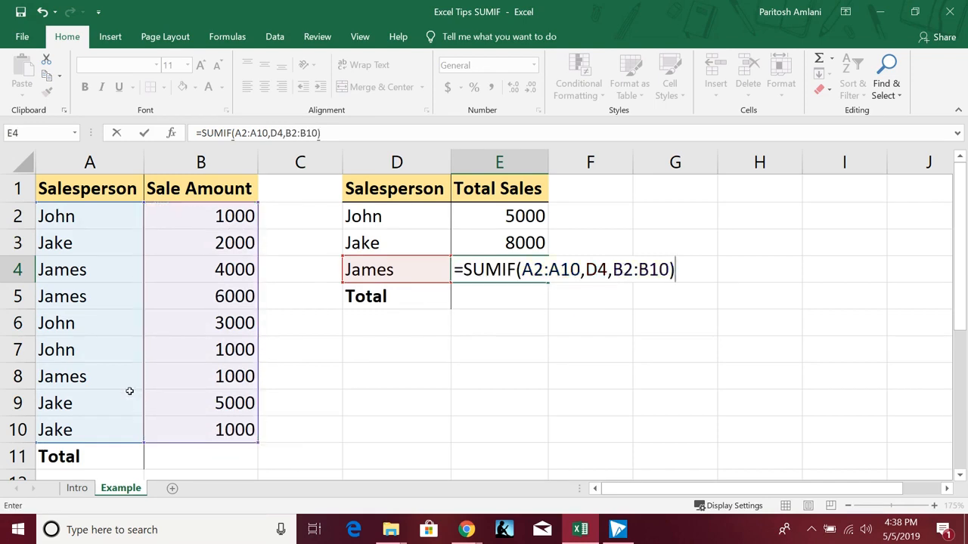
pyautogui.press('Return')
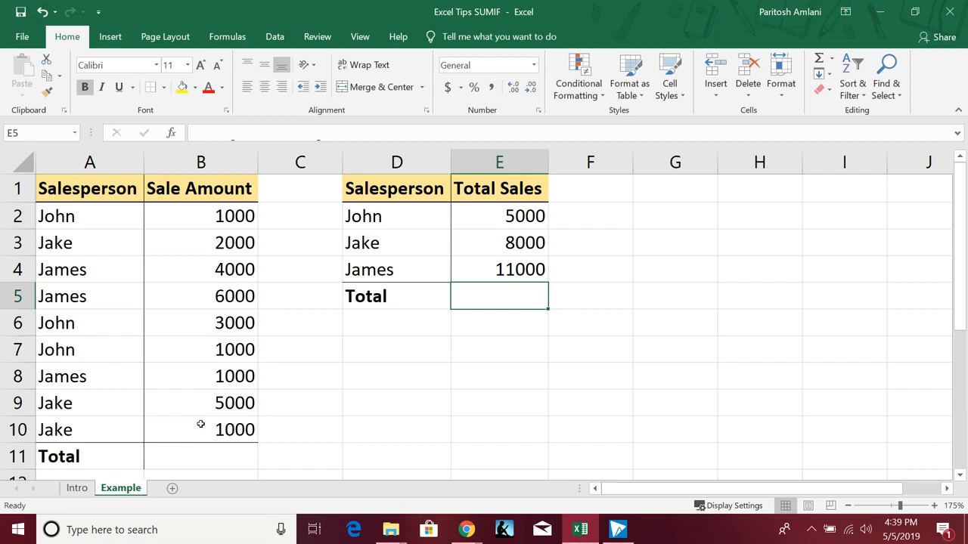
# - Enter the formula =SUM(B2:B9) in cell B11, the Total row of the Sale Amount column
pyautogui.click(219, 462)
pyautogui.write('=sum(')
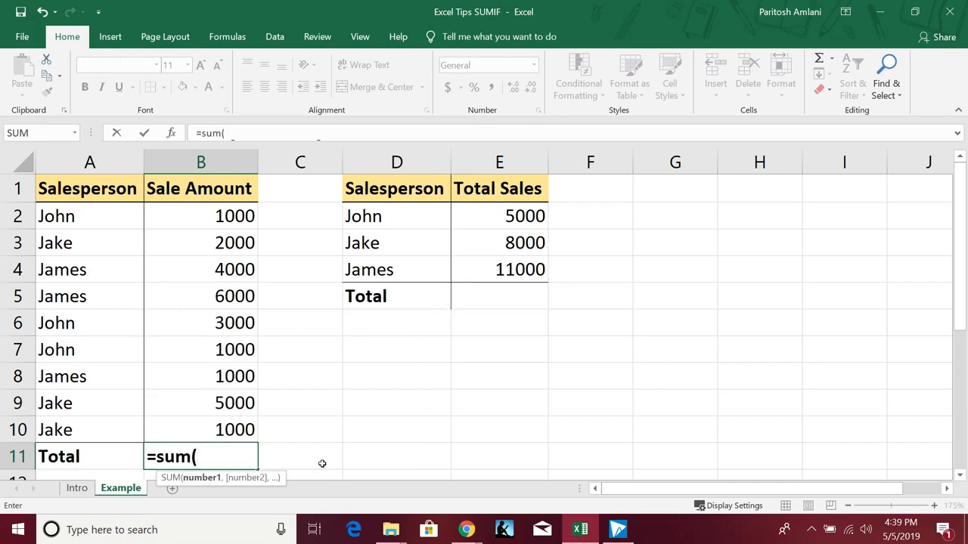
pyautogui.moveTo(232, 219); pyautogui.dragTo(203, 404)
pyautogui.write(')')
pyautogui.press('Return')
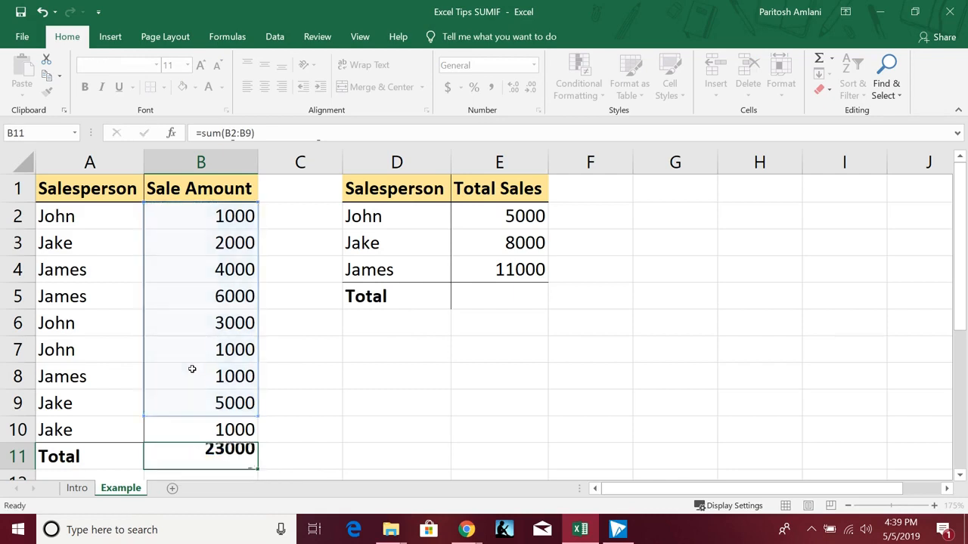
# - Enter the formula =SUM(E2:E4) in cell E5, the Total row of the Total Sales column
pyautogui.scroll(1, 515, 363)
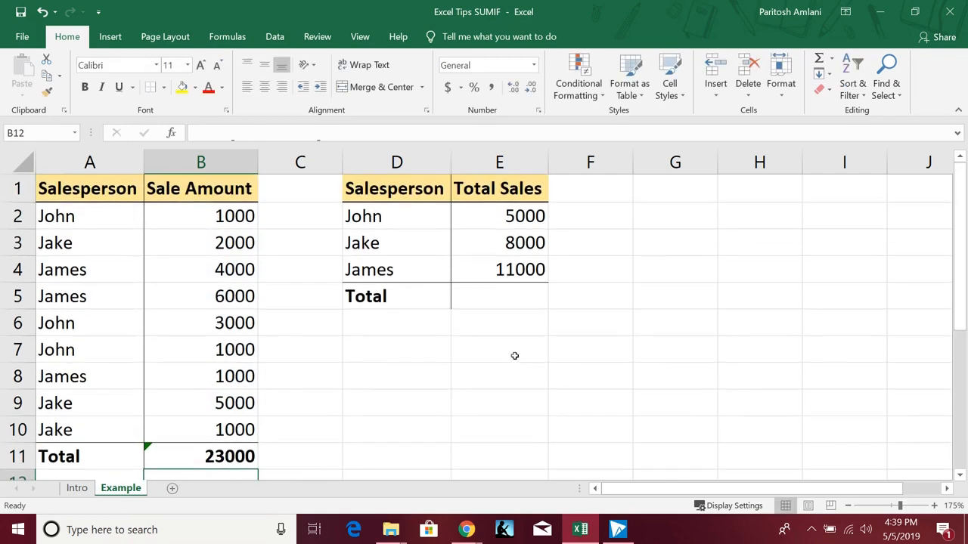
pyautogui.click(505, 301)
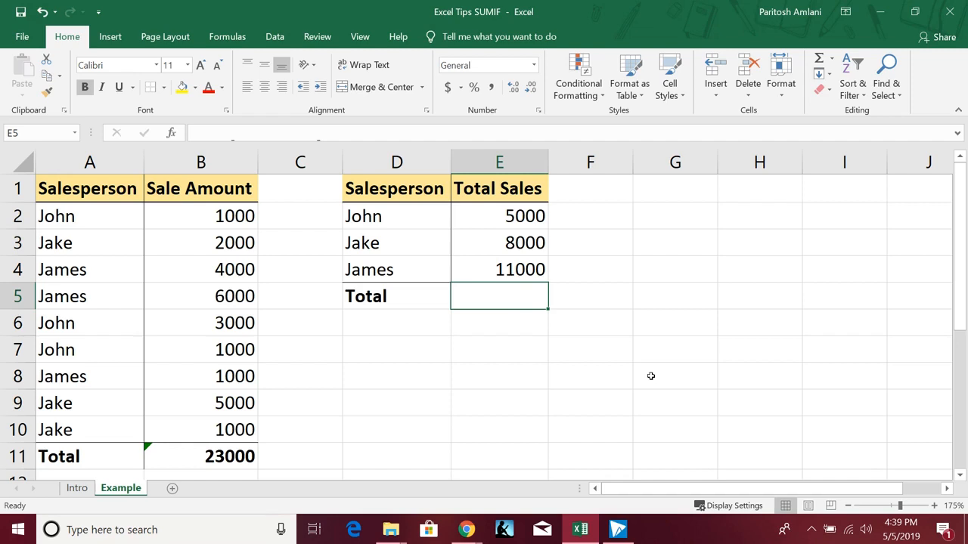
pyautogui.write('=sum')
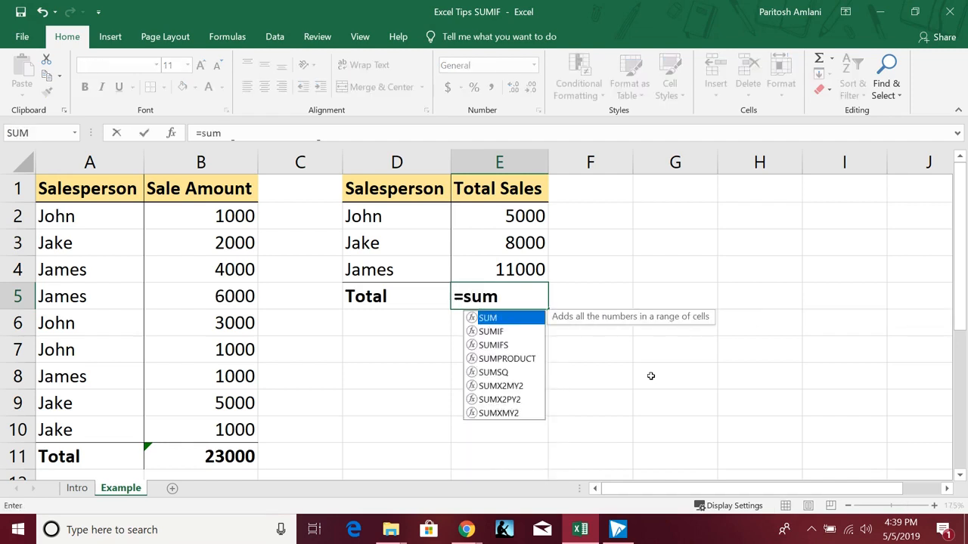
pyautogui.write('(')
pyautogui.moveTo(518, 211); pyautogui.dragTo(523, 259)
pyautogui.write(')')
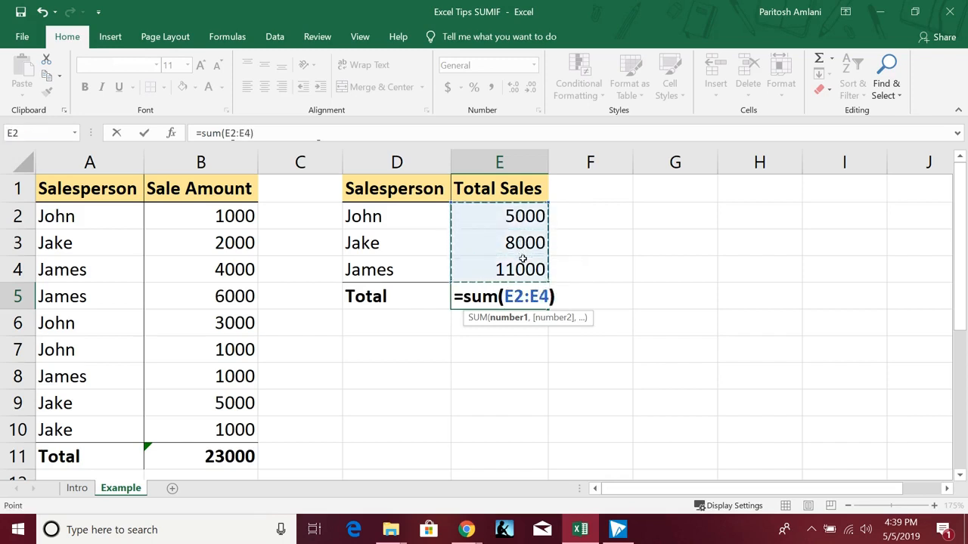
pyautogui.press('Return')
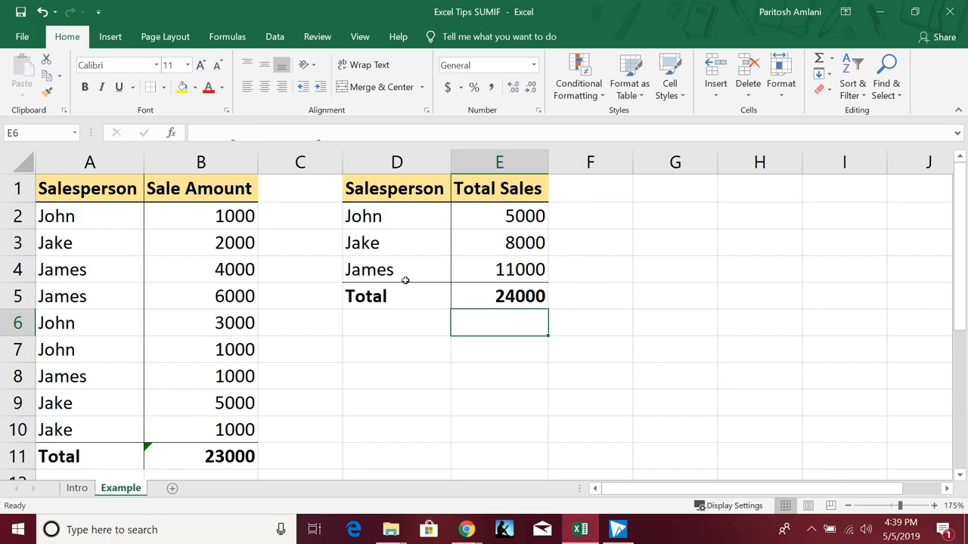
# - Extend the sum range in the cell B11 formula to B2:B10 so it includes the last sale row
pyautogui.click(240, 455)
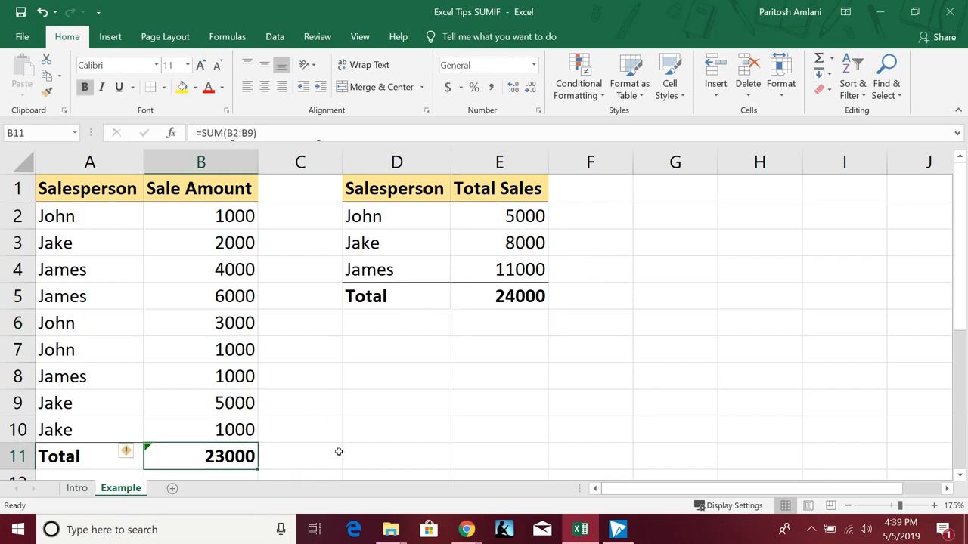
pyautogui.press('F2')
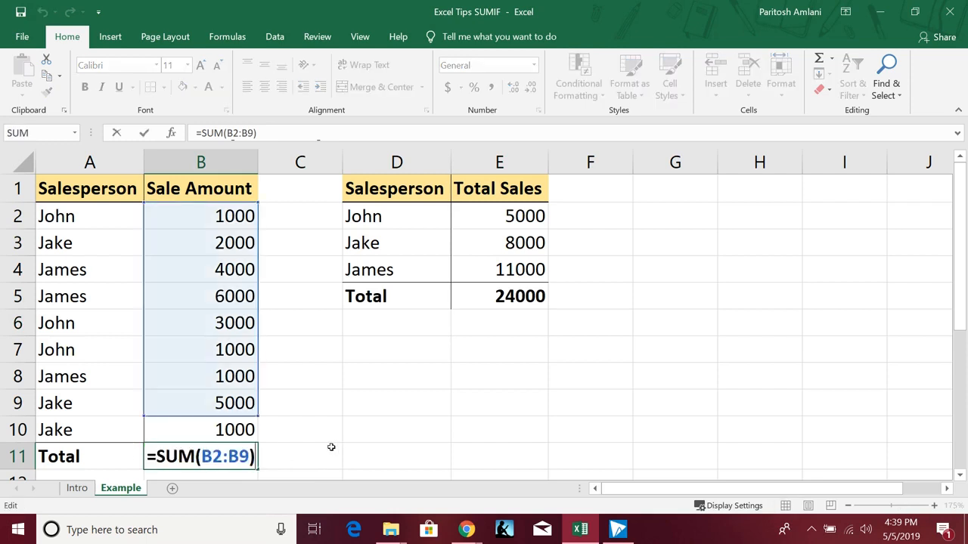
pyautogui.moveTo(258, 416); pyautogui.dragTo(257, 443)
pyautogui.press('Return')
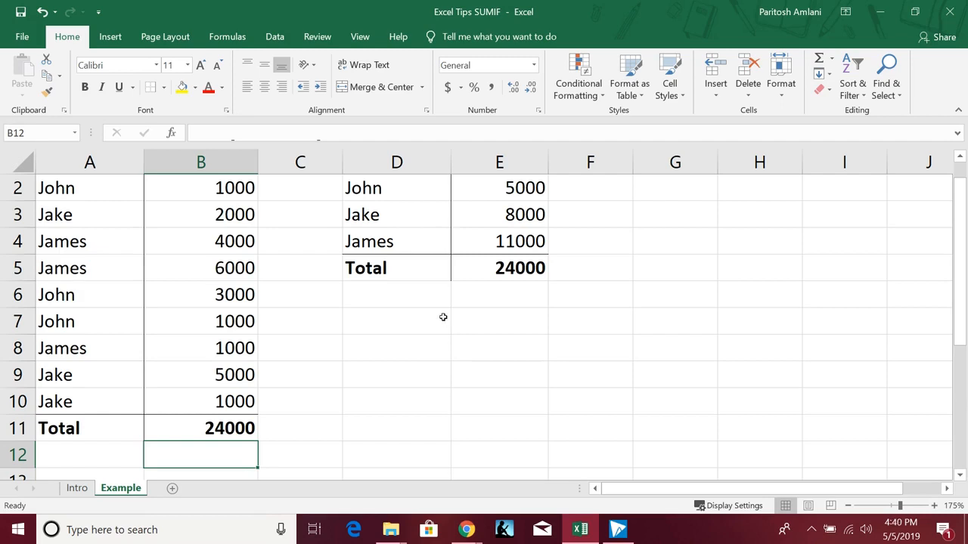
# - Enter the third salesperson's name in cell D7, below the Total Sales table, as the label for a manual check
pyautogui.scroll(1, 442, 317)
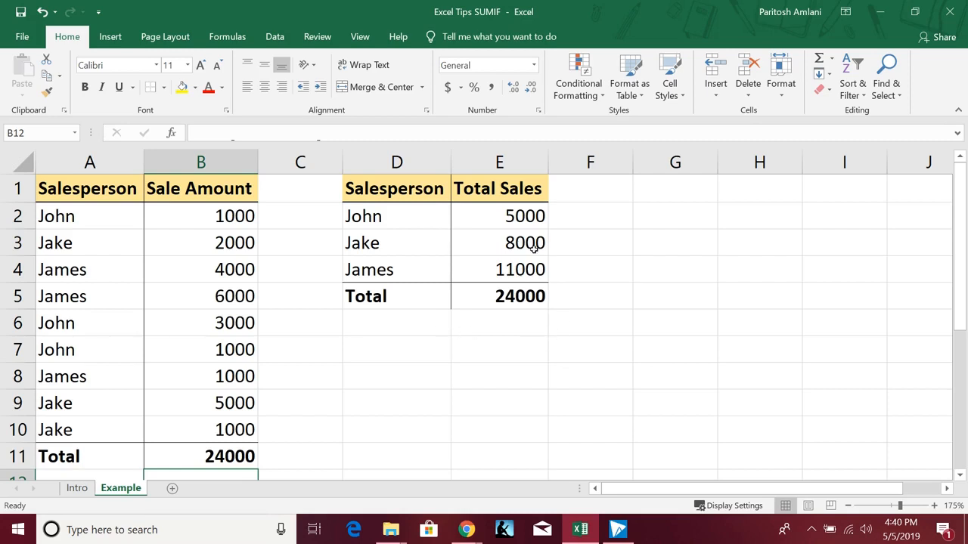
pyautogui.click(415, 355)
pyautogui.write('James')
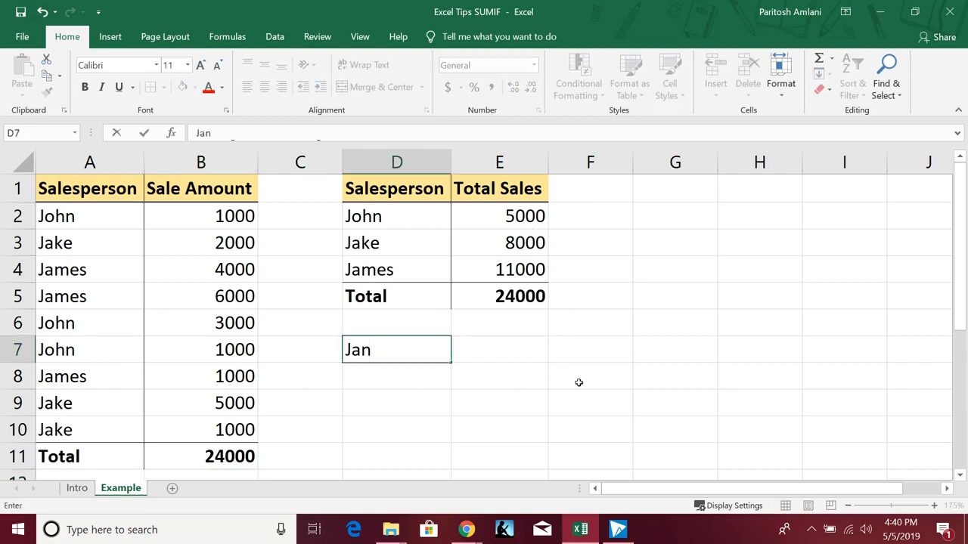
pyautogui.press('Return')
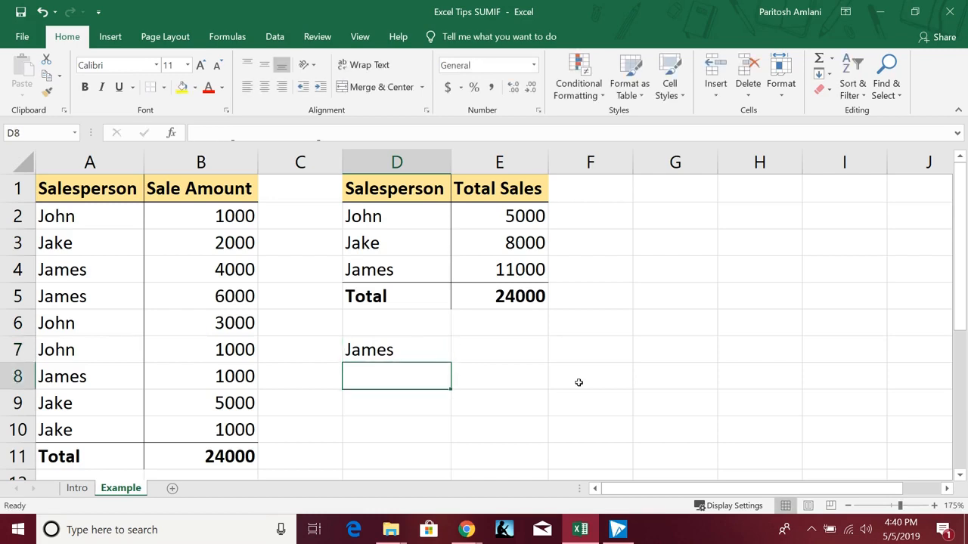
# - Enter the formula =B4+B5+B8 in cell E7 to add up the third salesperson's individual sales manually
pyautogui.press('Up')
pyautogui.press('Right')
pyautogui.write('=')
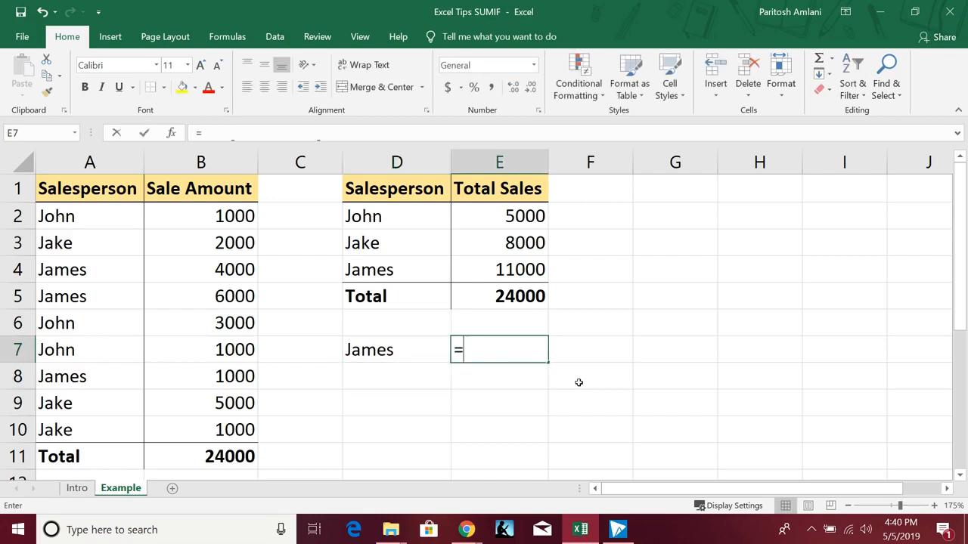
pyautogui.click(206, 270)
pyautogui.write('+')
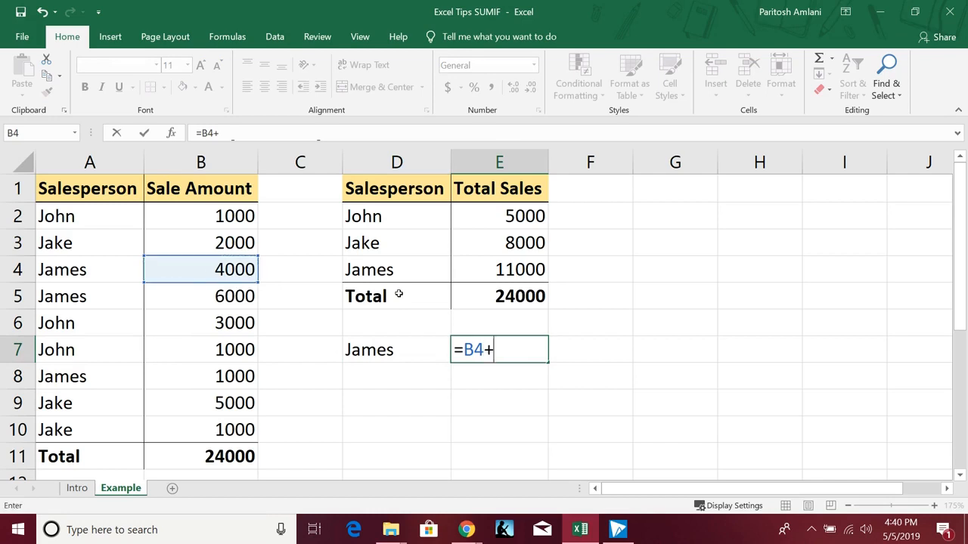
pyautogui.click(201, 289)
pyautogui.write('+')
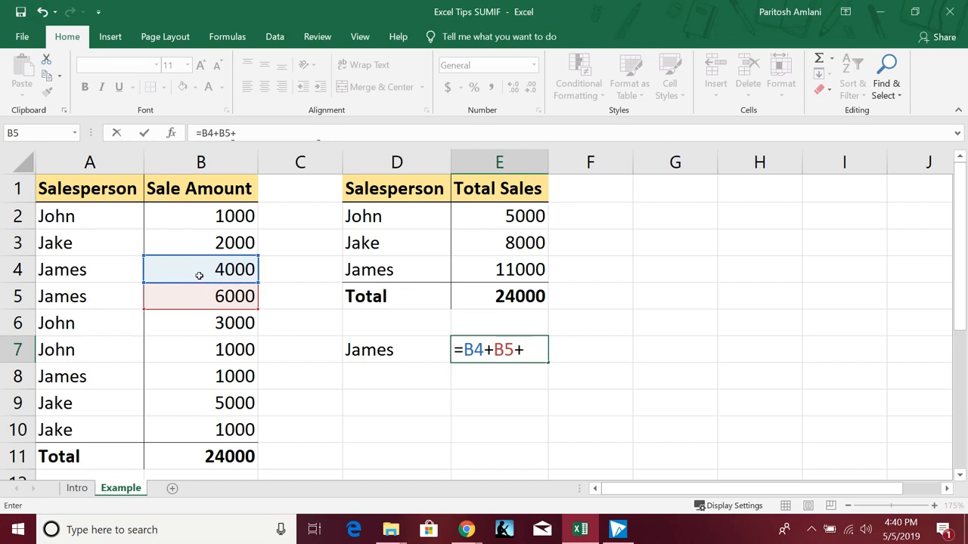
pyautogui.click(213, 375)
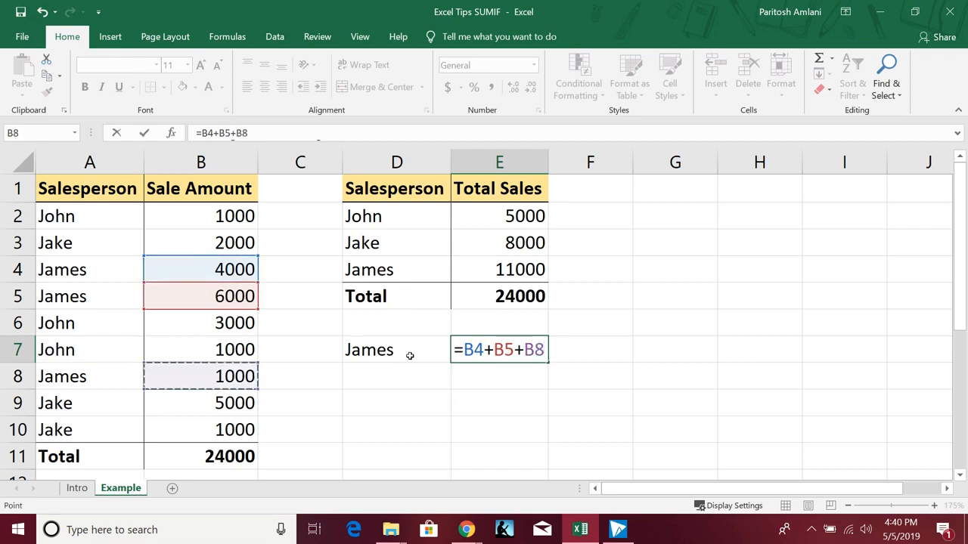
pyautogui.press('Return')
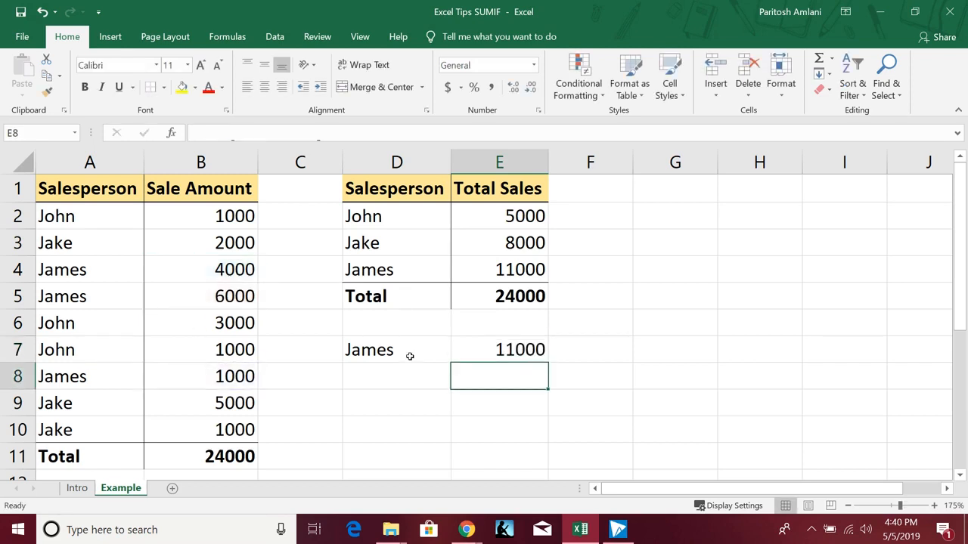